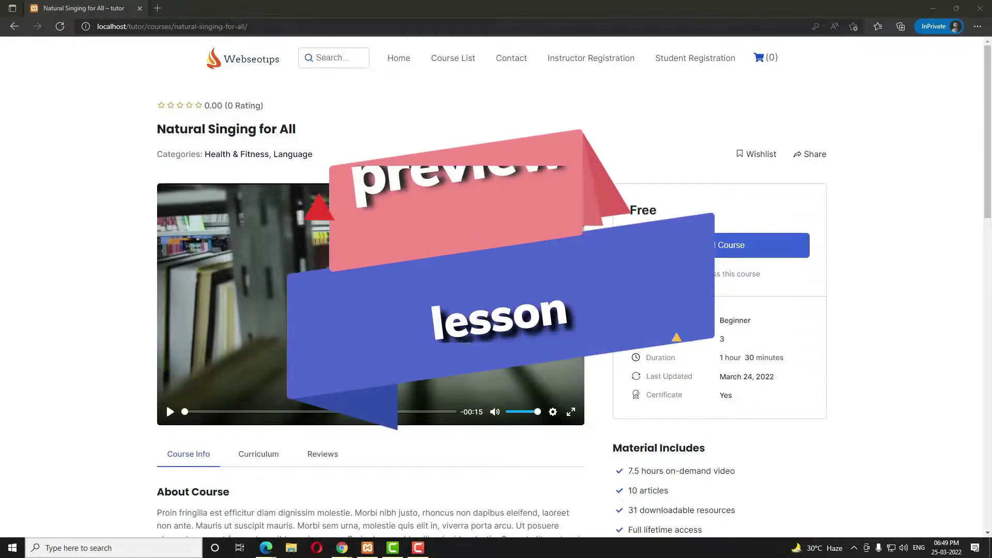
Show the Curriculum tab and expand the What is Lorem Ipsum? topic
scroll(499, 136, down, 2)
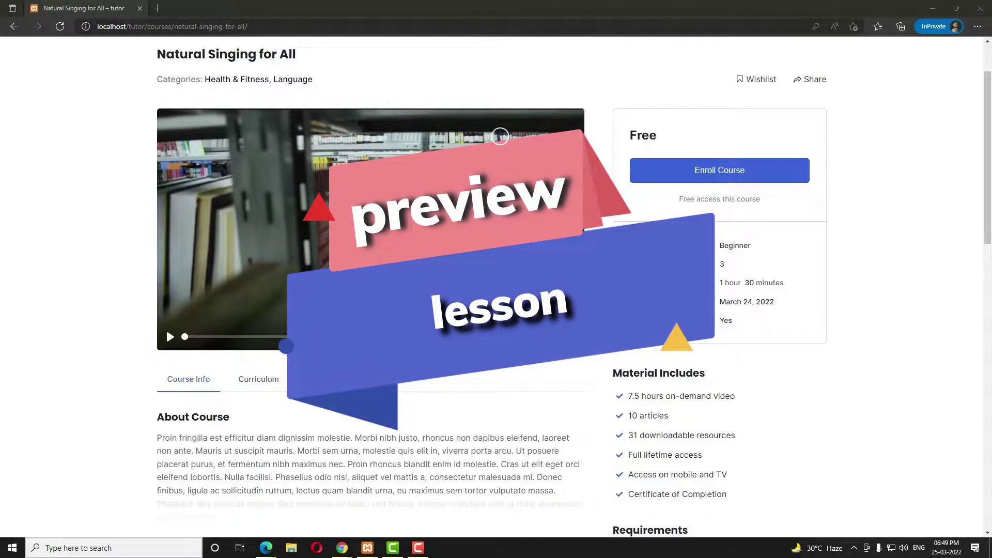
click(258, 380)
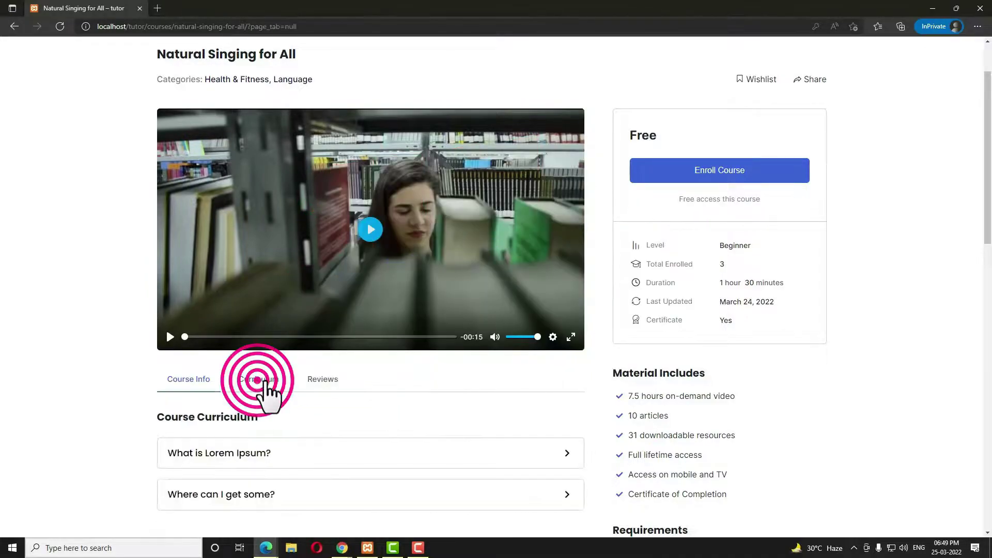
scroll(361, 392, down, 3)
click(320, 305)
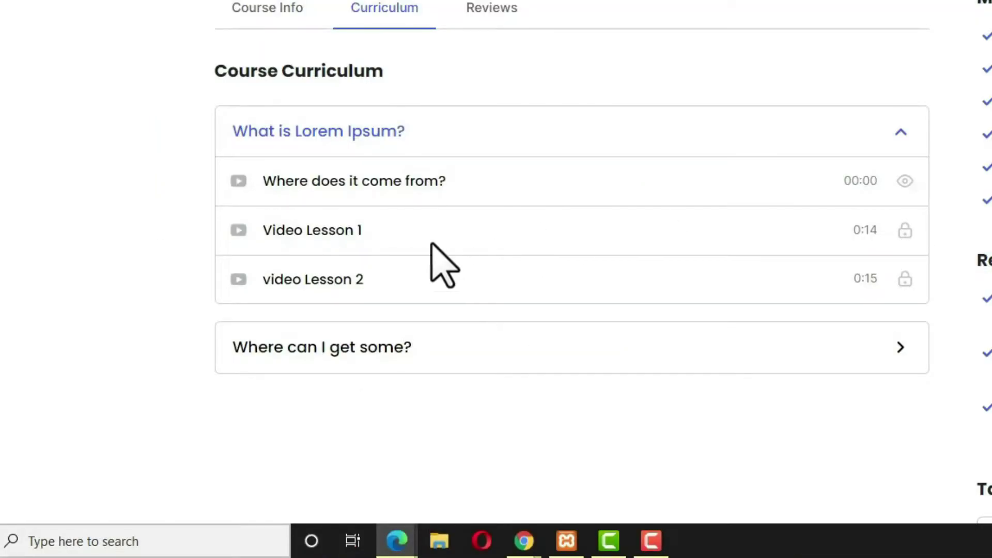
Try opening the locked Video Lesson 1 and video Lesson 2 several times
click(289, 230)
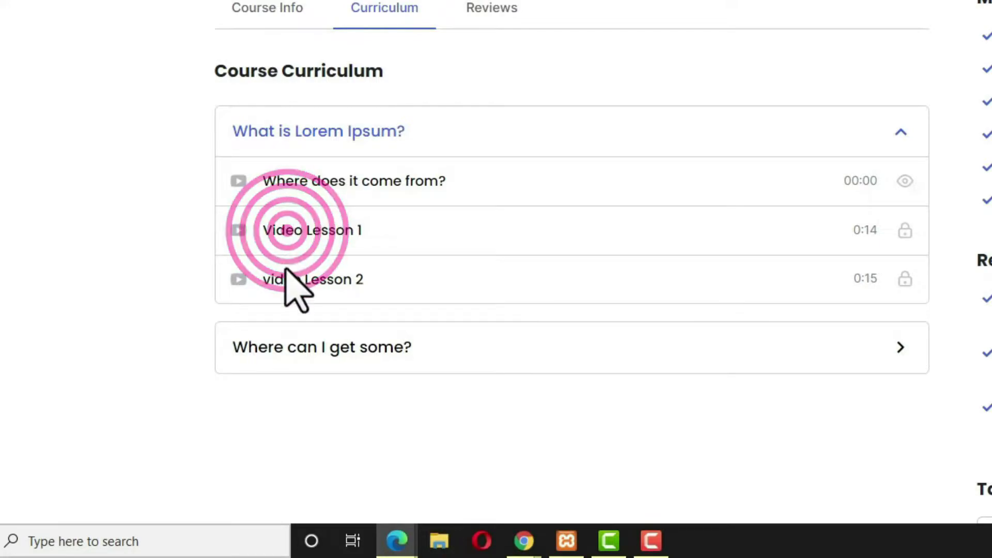
click(287, 277)
click(289, 230)
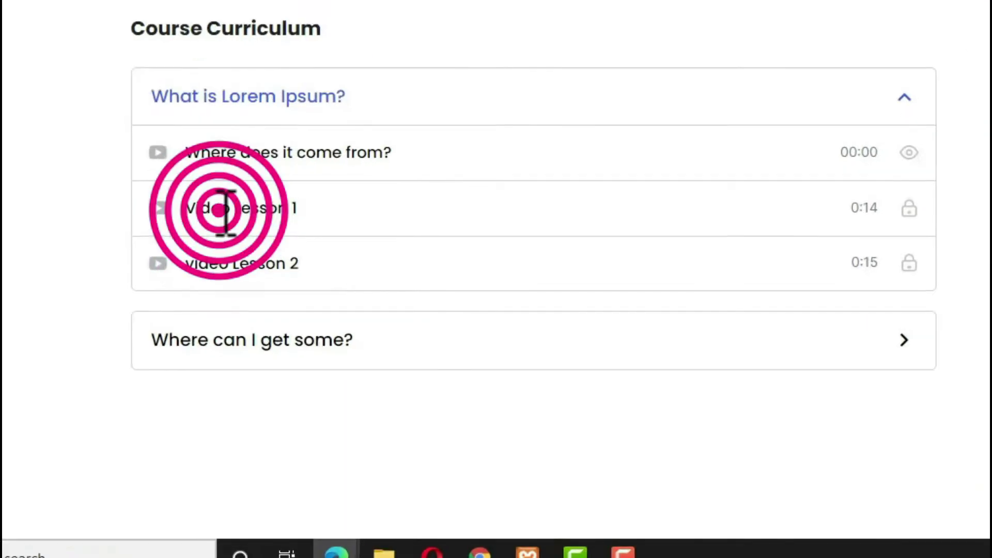
click(294, 285)
click(290, 229)
click(294, 230)
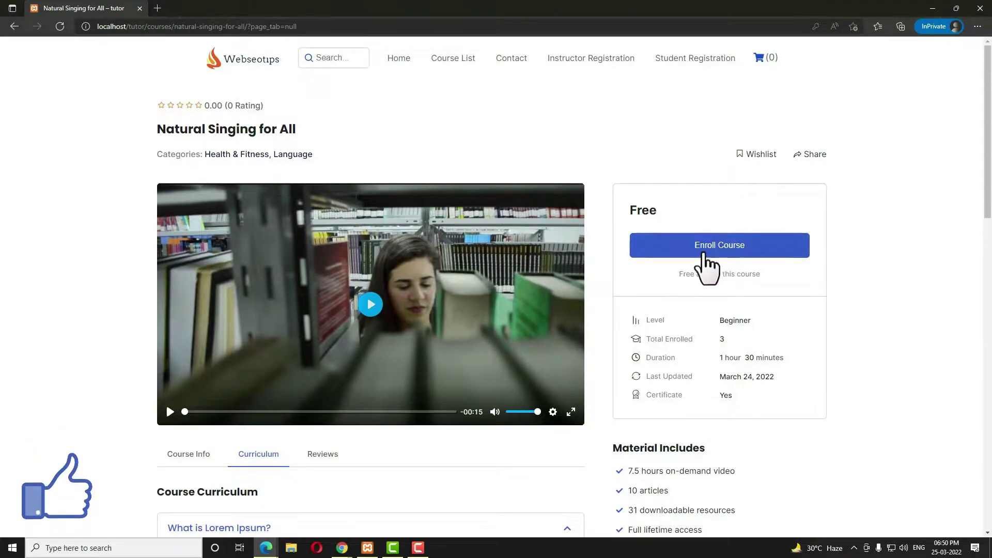
scroll(399, 269, down, 5)
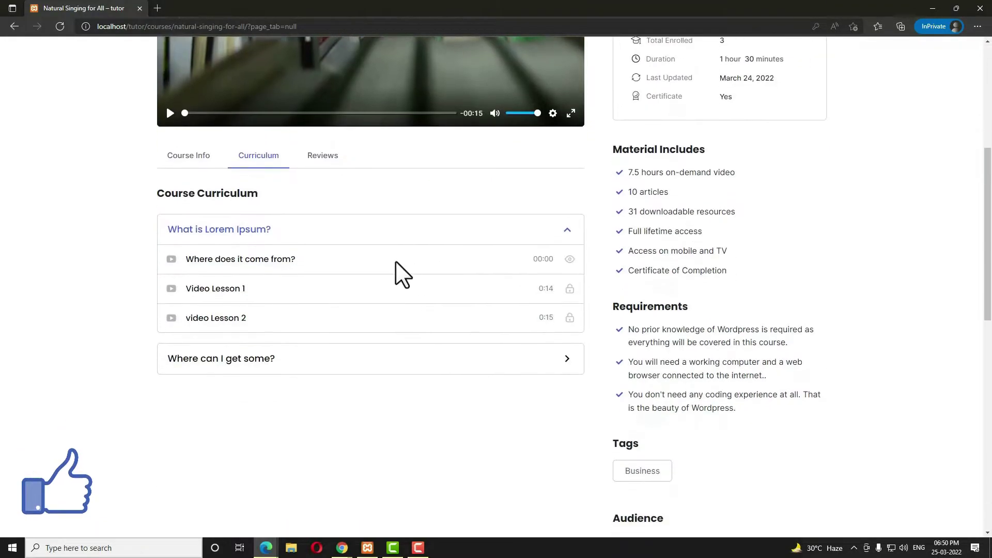
Open 'Where does it come from?', download demo content.pdf from Exercise Files, and return to Overview
click(278, 257)
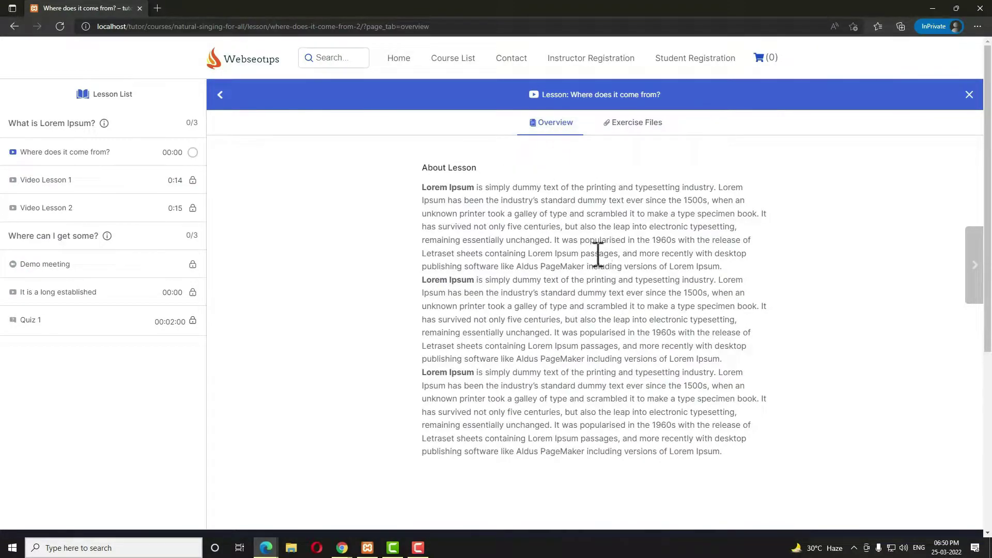
scroll(532, 243, down, 10)
scroll(538, 255, up, 10)
click(640, 124)
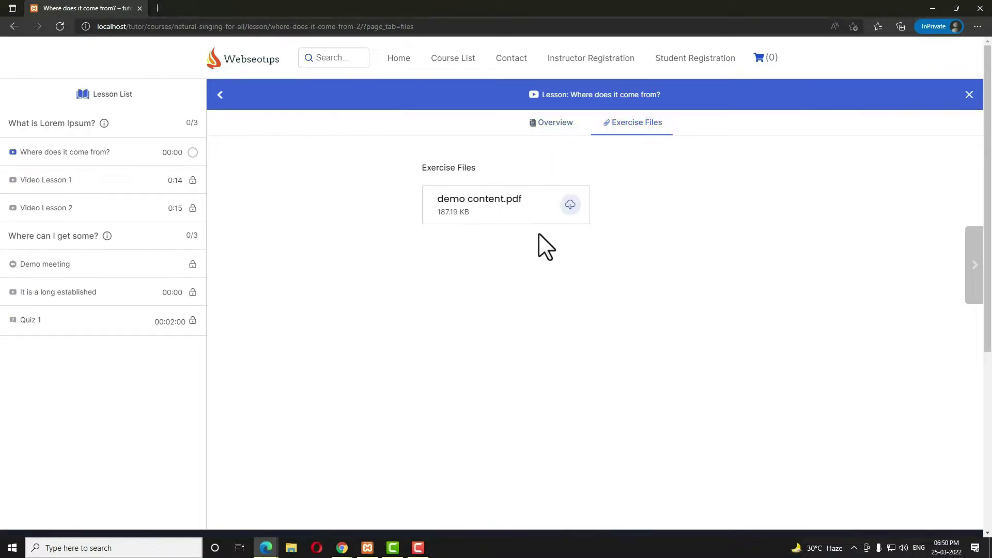
click(570, 204)
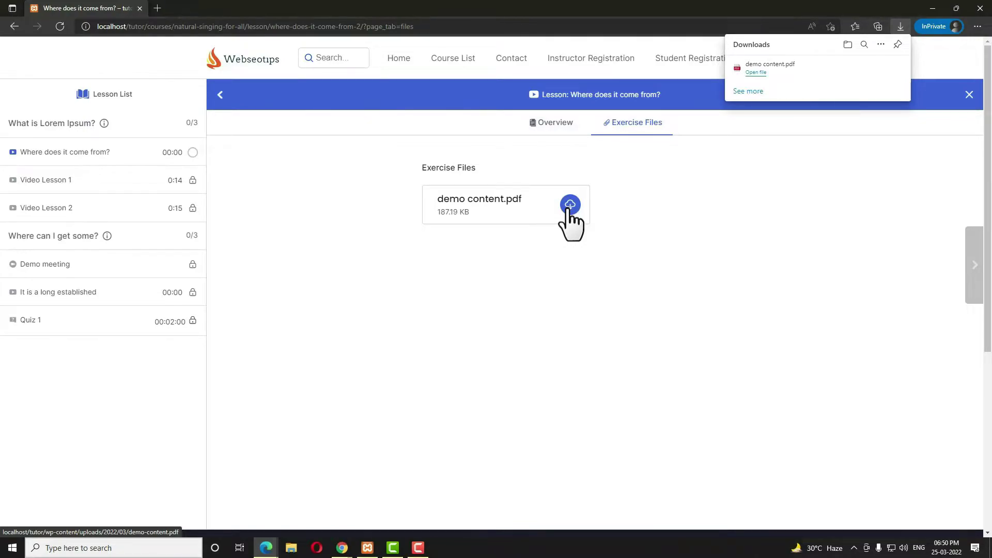
click(553, 124)
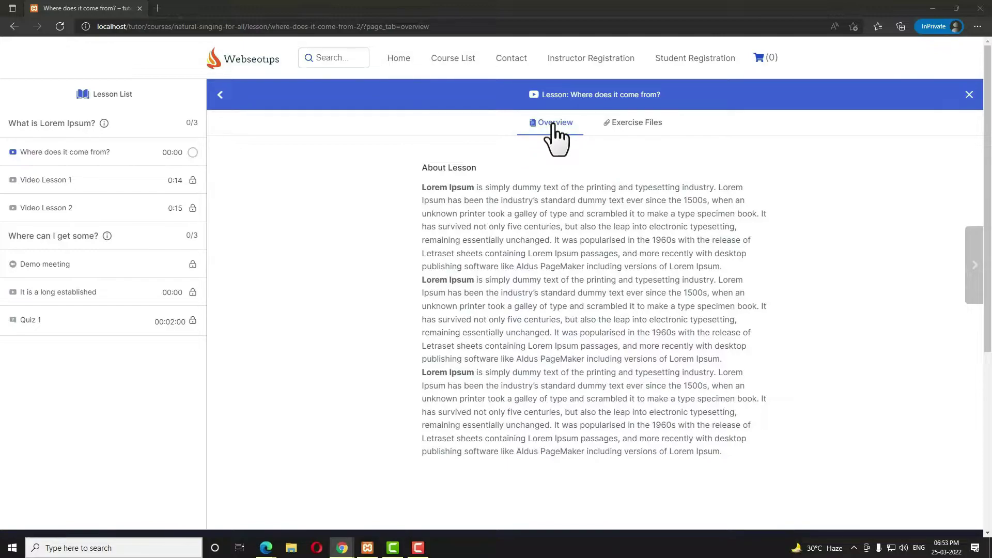
Switch to WordPress admin and open Natural Singing for All for editing
key(alt+Tab)
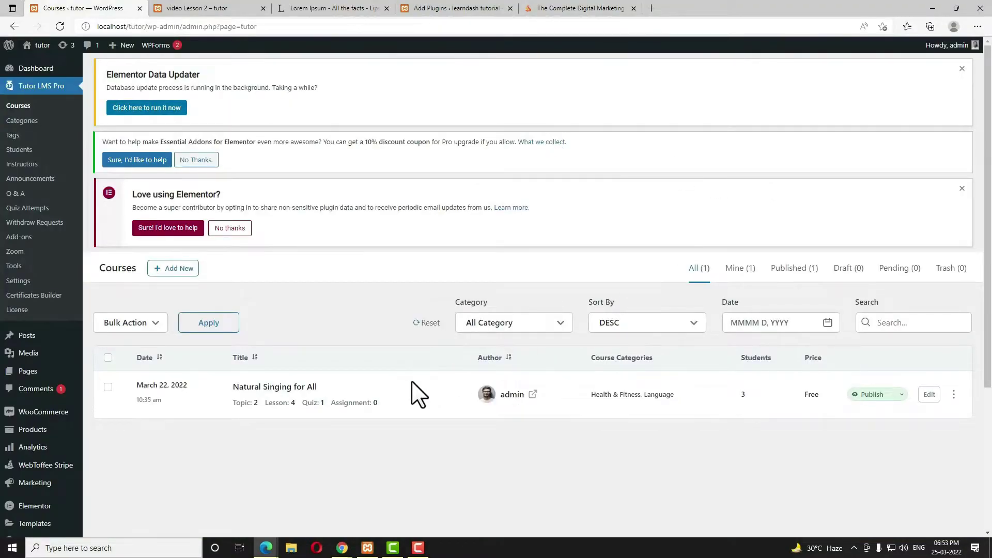
click(310, 389)
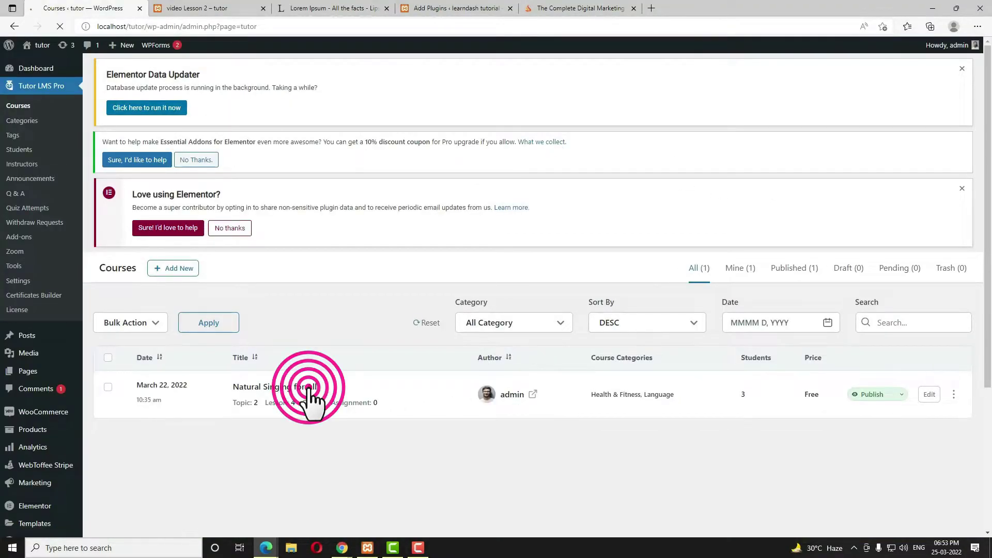
scroll(422, 393, down, 10)
scroll(423, 393, down, 15)
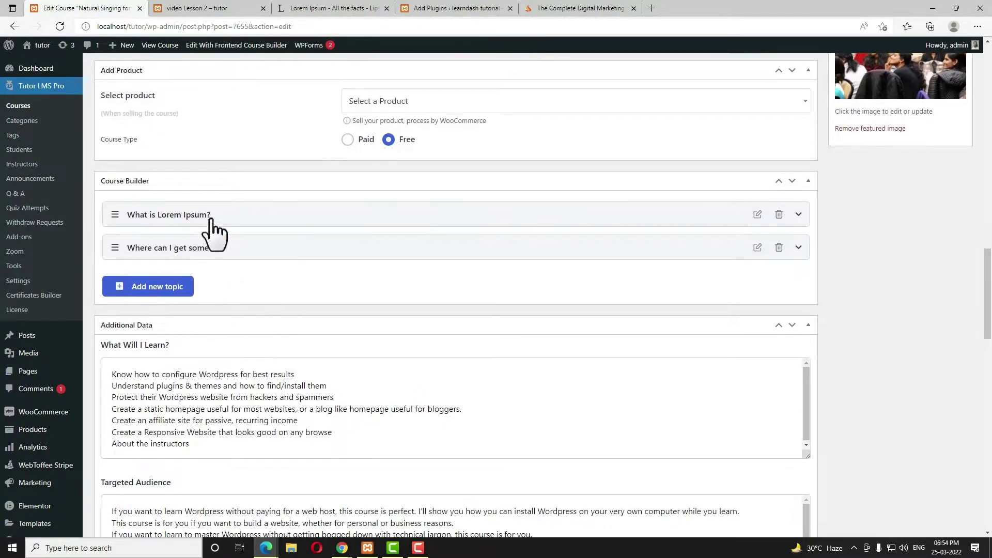
Expand the What is Lorem Ipsum? topic and open Lesson 1 'Where does it come from?' for editing
click(205, 213)
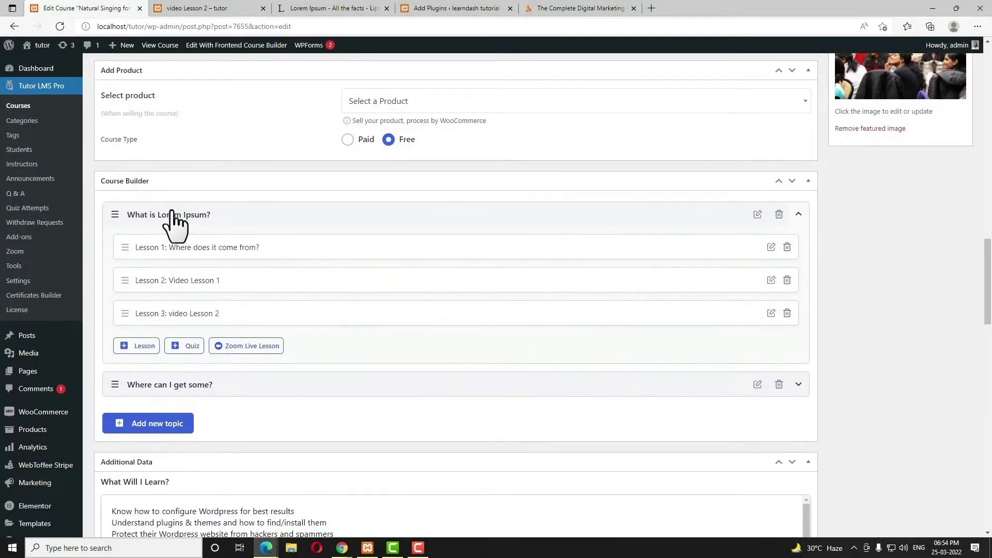
click(232, 249)
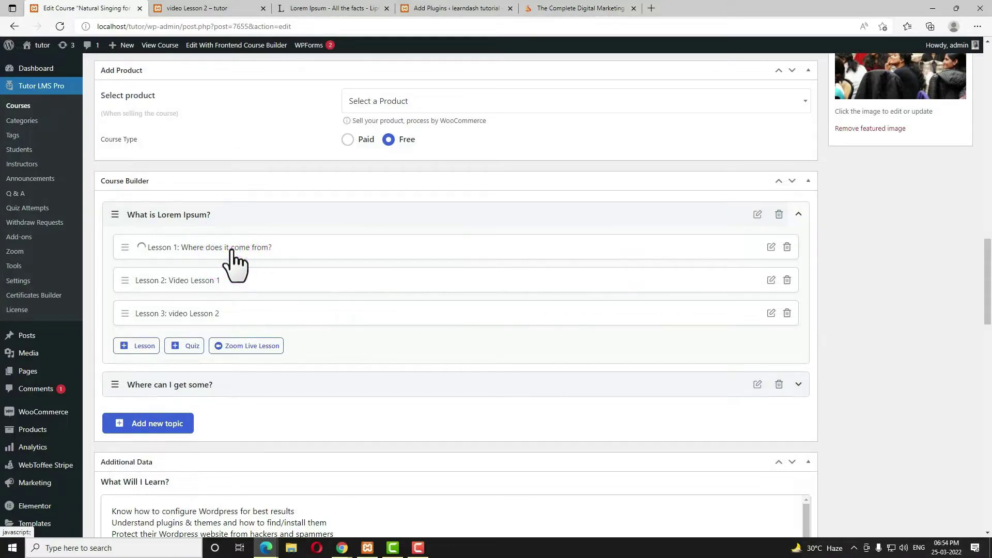
scroll(450, 312, down, 5)
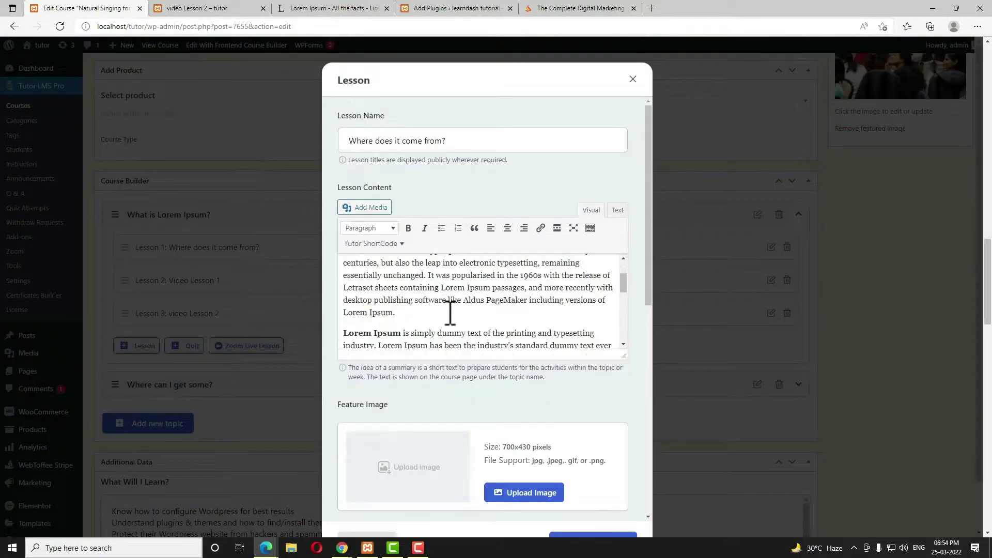
scroll(580, 424, down, 8)
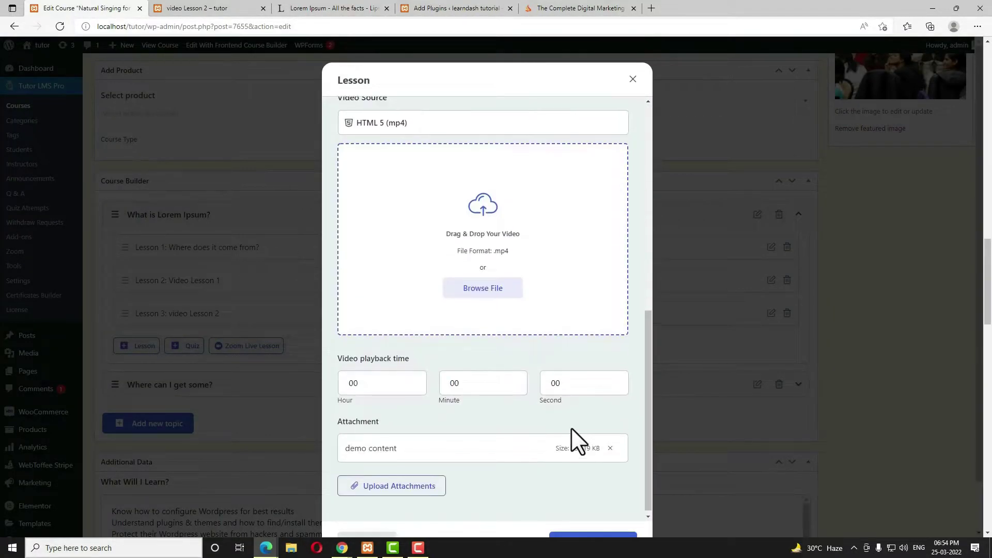
scroll(572, 428, up, 6)
scroll(572, 426, up, 4)
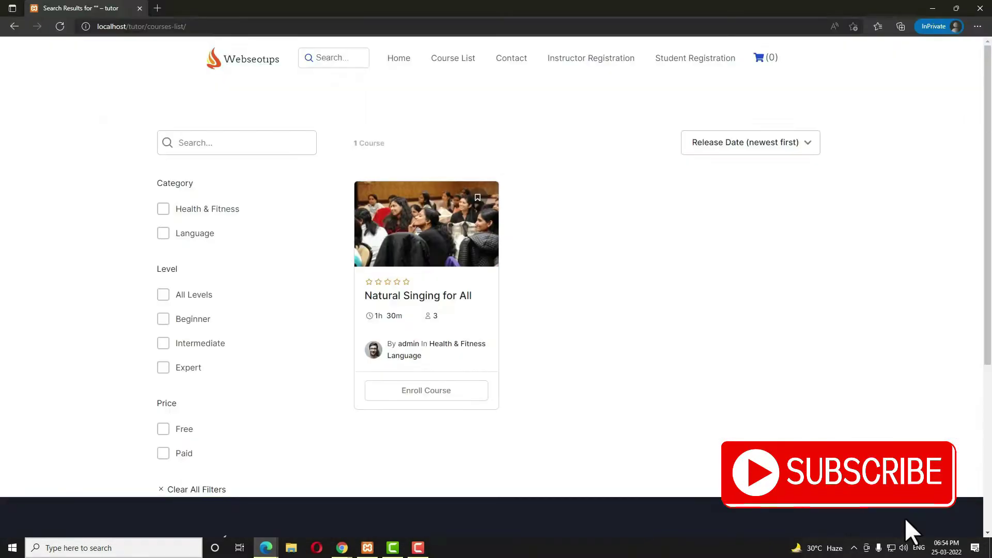
Open the Natural Singing for All page and expand What is Lorem Ipsum? under Curriculum
click(467, 252)
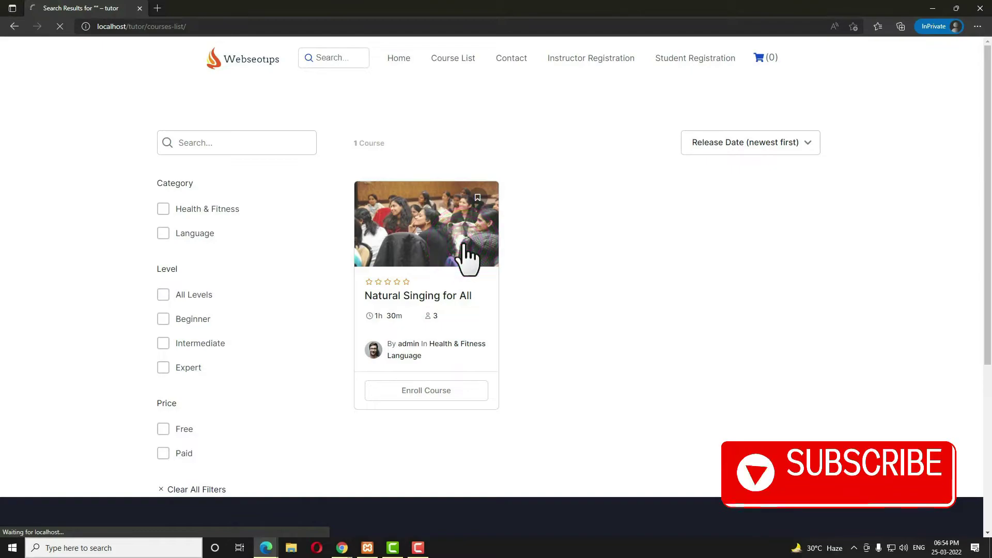
scroll(467, 253, down, 1)
scroll(464, 244, down, 2)
click(258, 309)
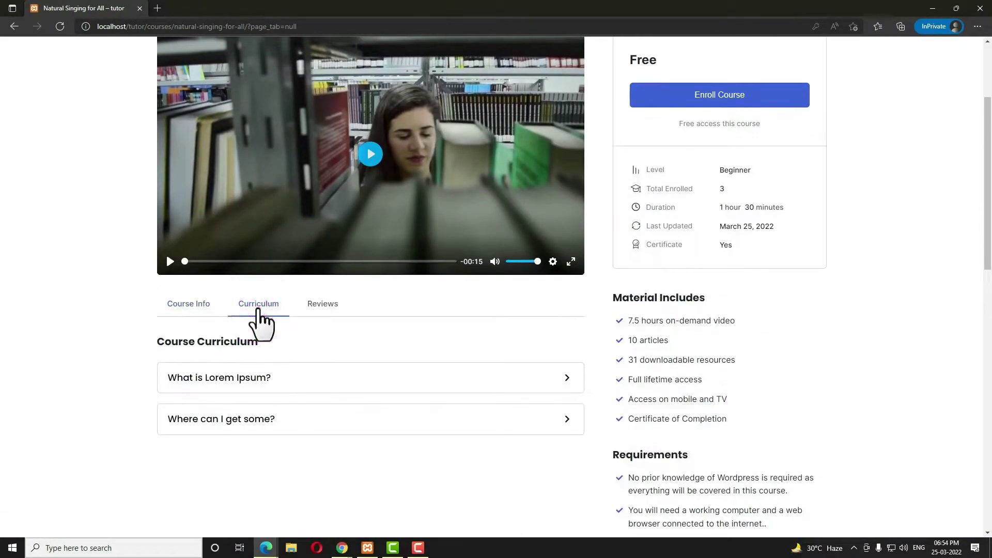
click(286, 379)
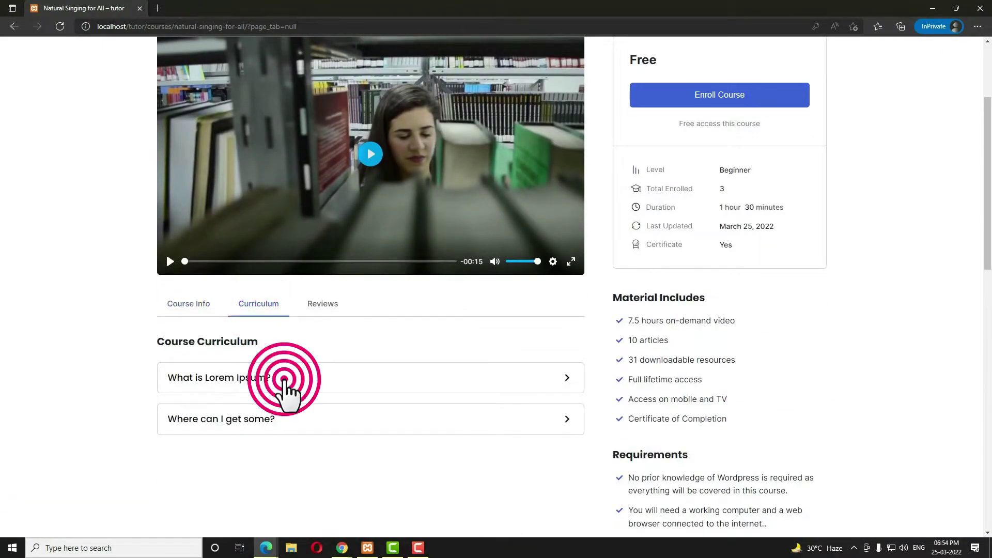
scroll(371, 400, down, 3)
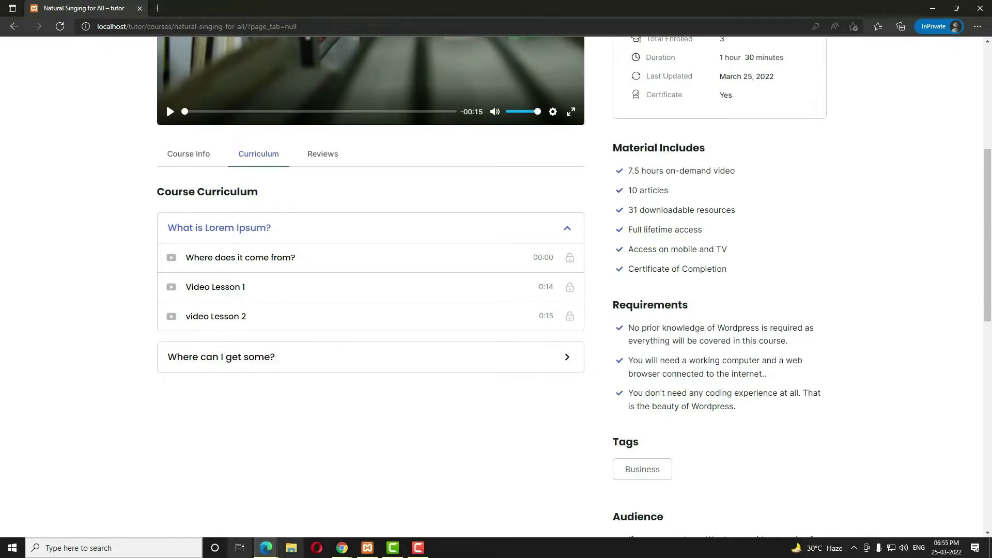
Toggle on Course Preview in Tutor LMS Pro Add-ons and reload the page
mouse_move(266, 545)
click(244, 519)
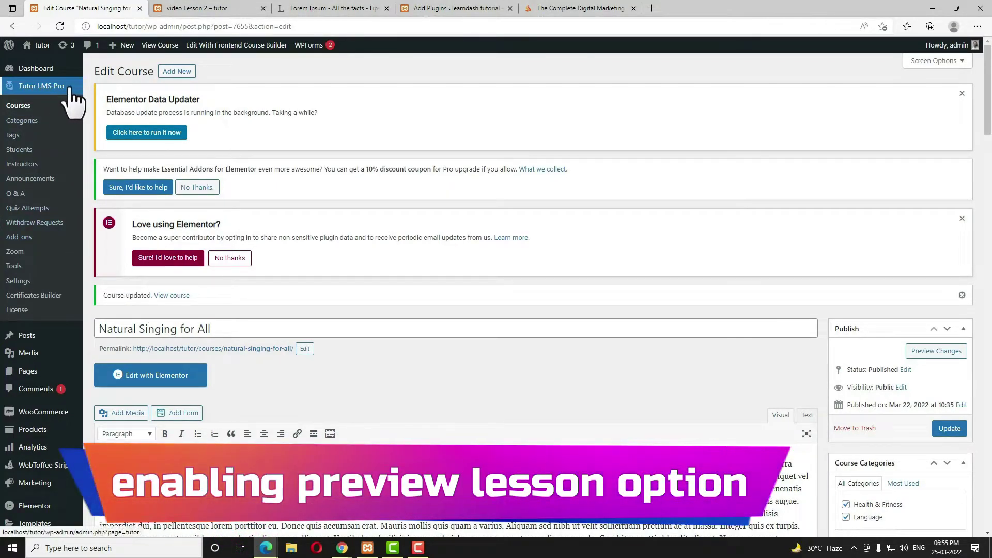
click(20, 240)
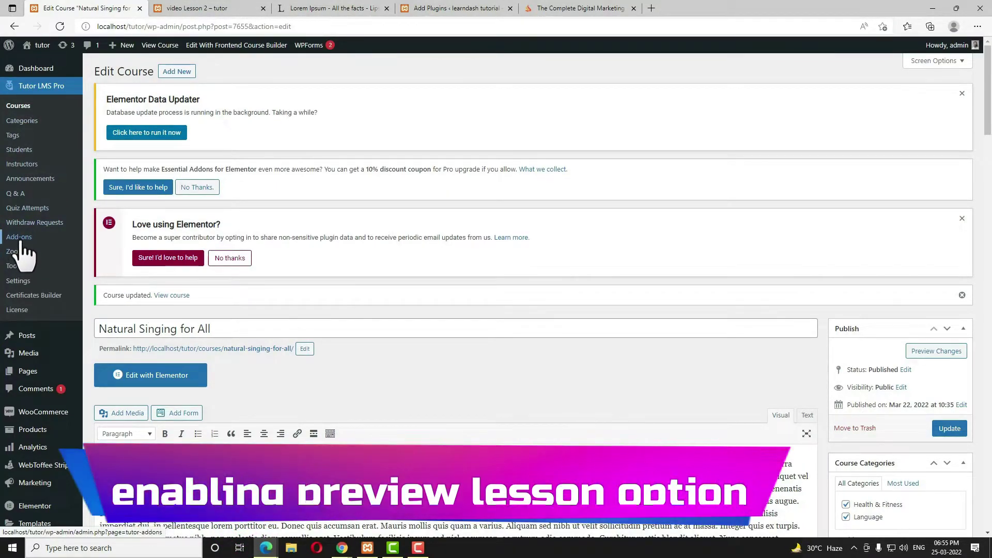
scroll(528, 361, down, 9)
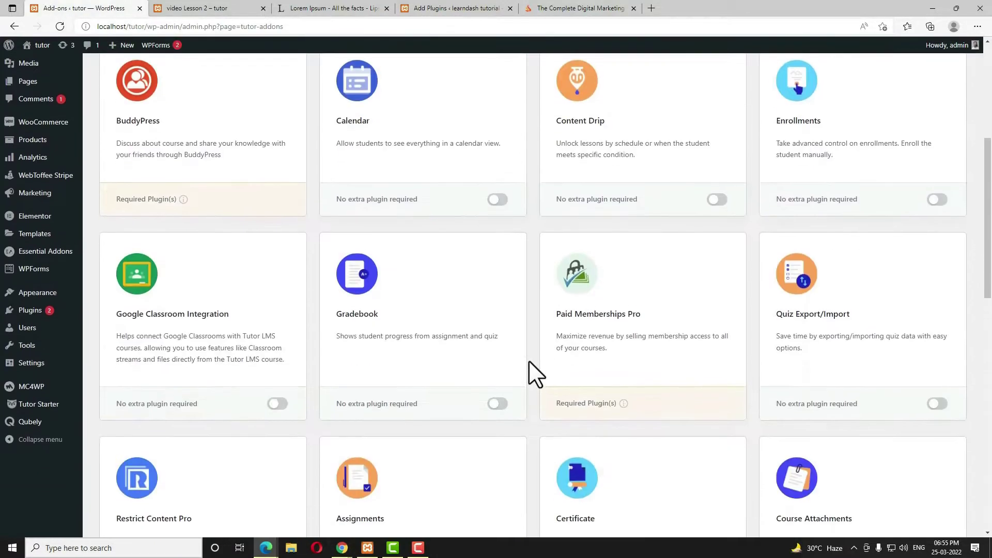
scroll(312, 331, down, 5)
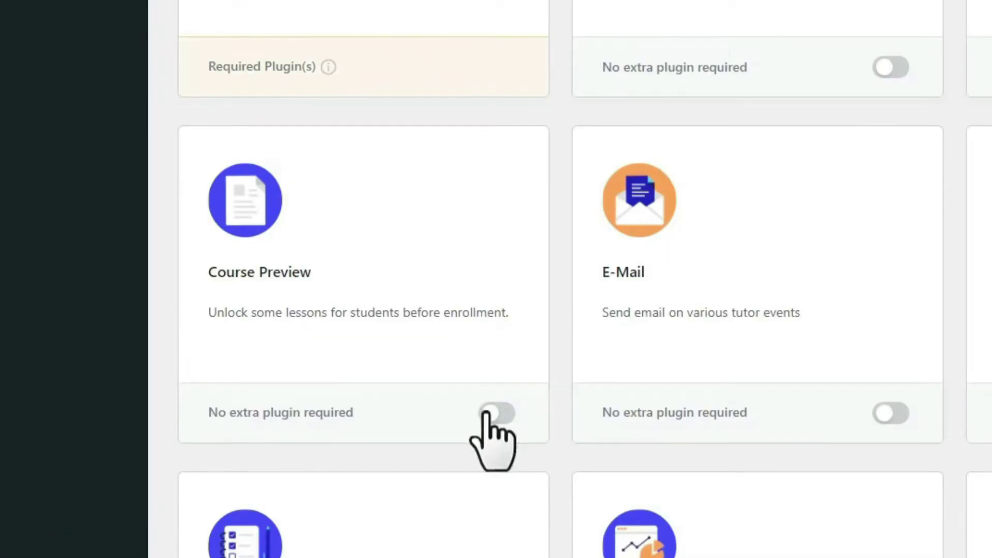
click(489, 413)
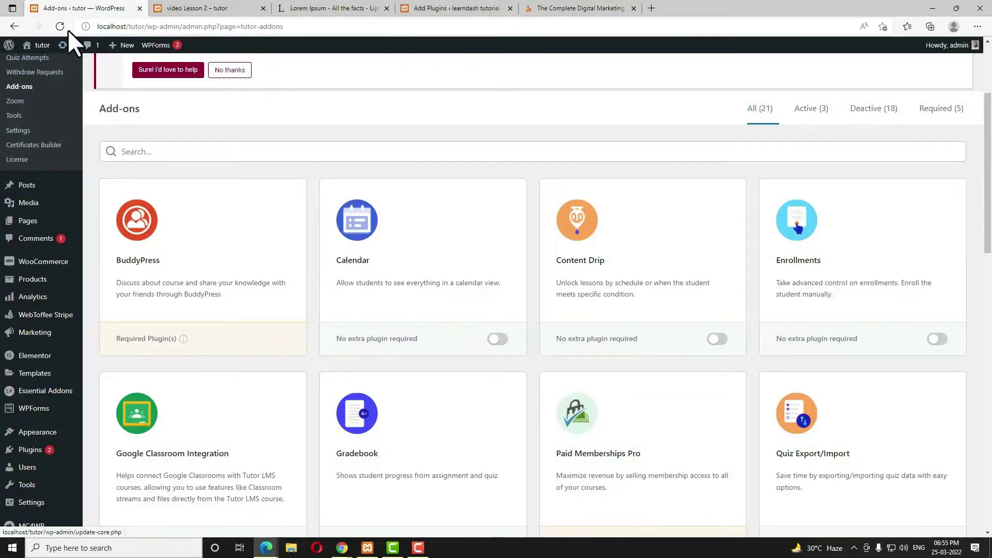
click(60, 27)
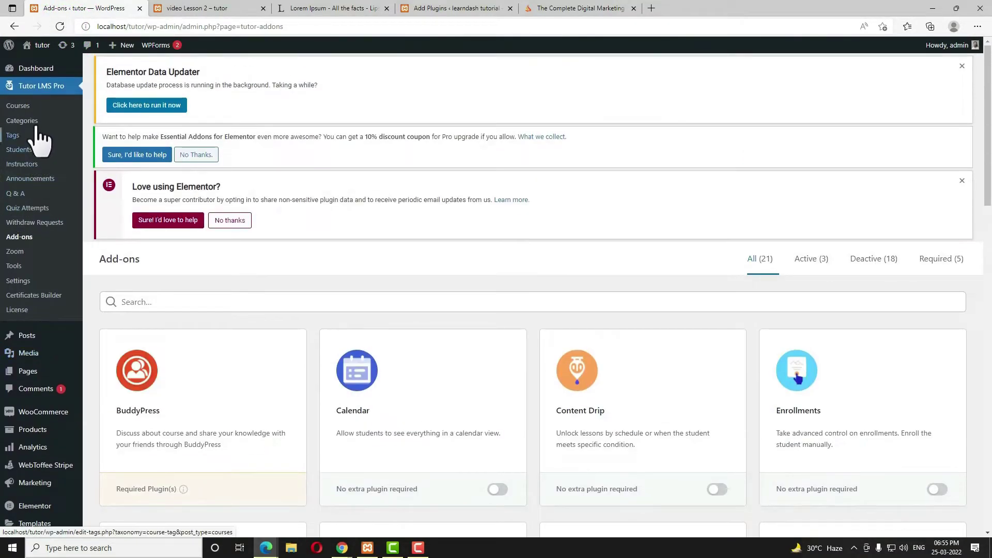
Open Natural Singing for All in the course builder and edit Lesson 1 under What is Lorem Ipsum?
click(18, 105)
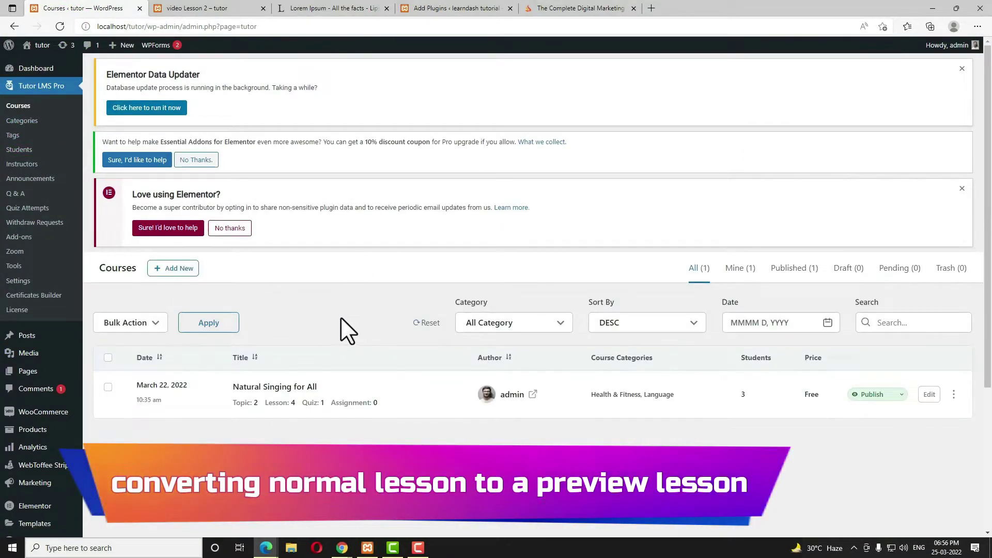
click(304, 389)
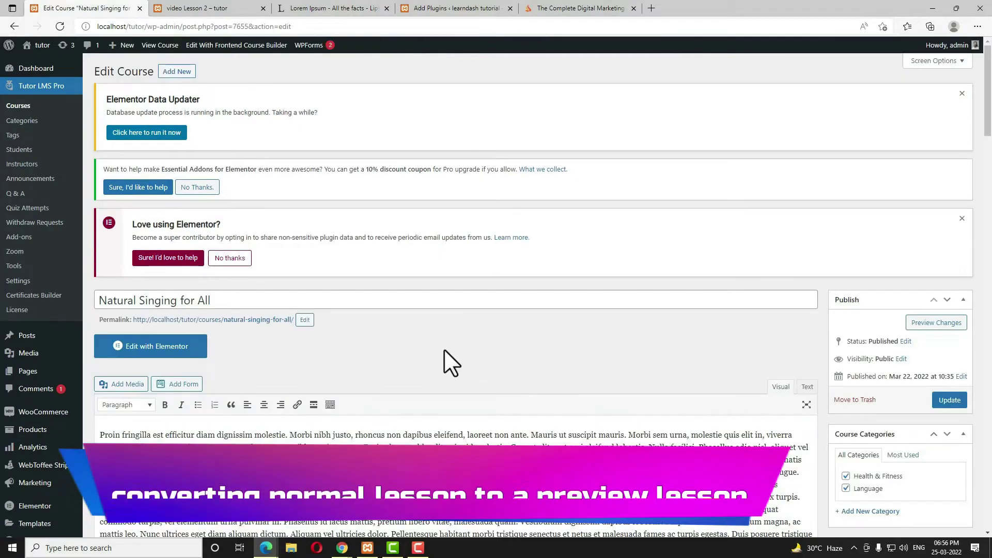
scroll(444, 357, down, 12)
scroll(447, 359, down, 9)
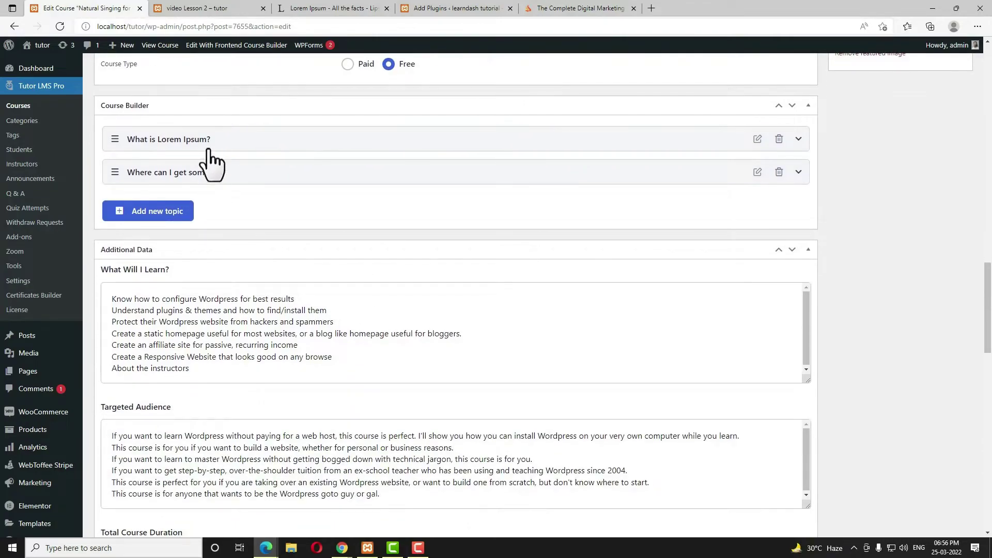
click(210, 147)
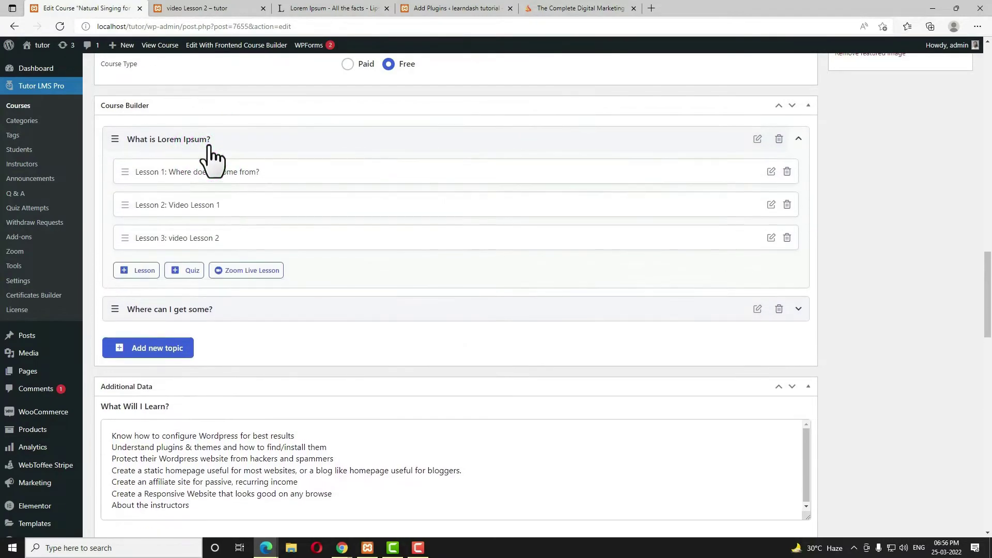
click(256, 176)
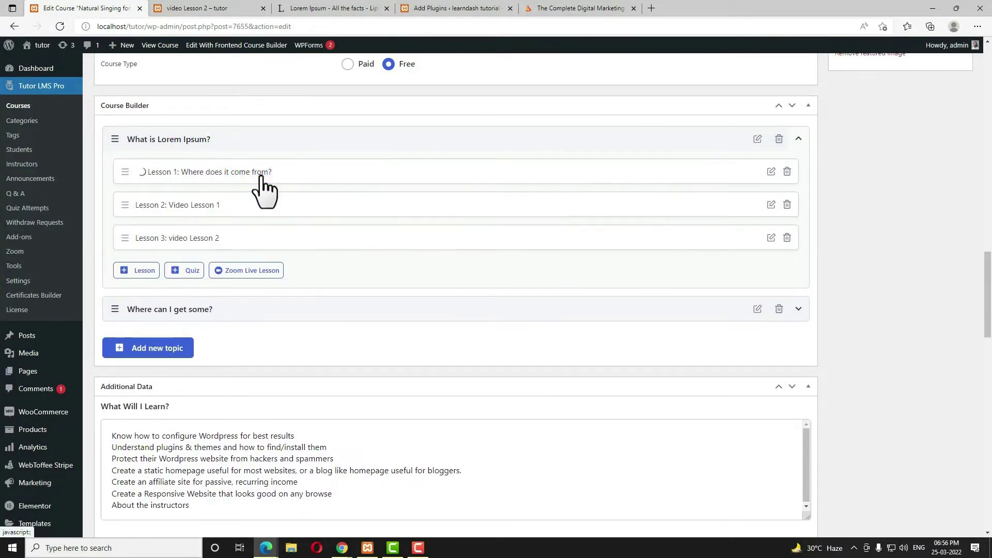
Tick Enable Course Preview, update the lesson, then update the course
scroll(448, 259, down, 3)
scroll(587, 405, down, 10)
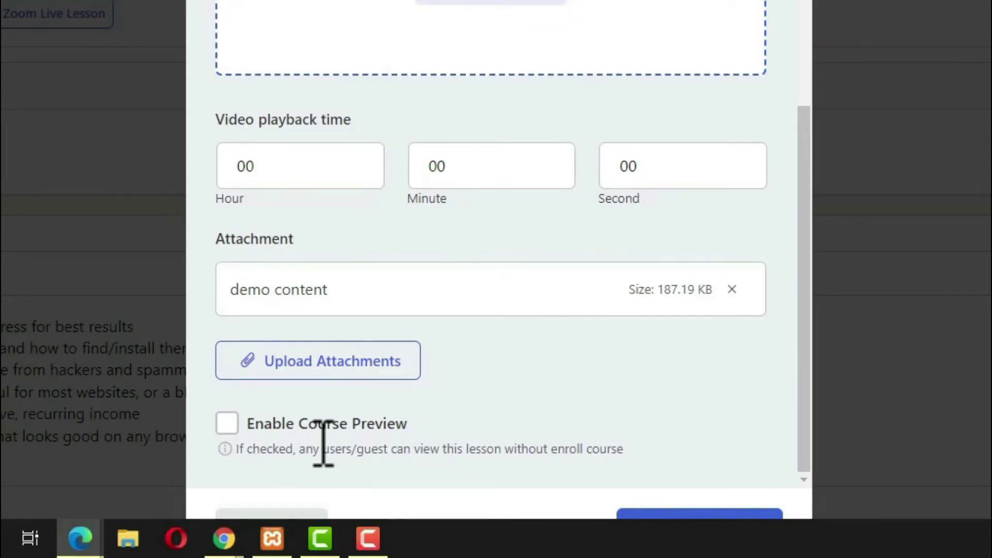
click(225, 424)
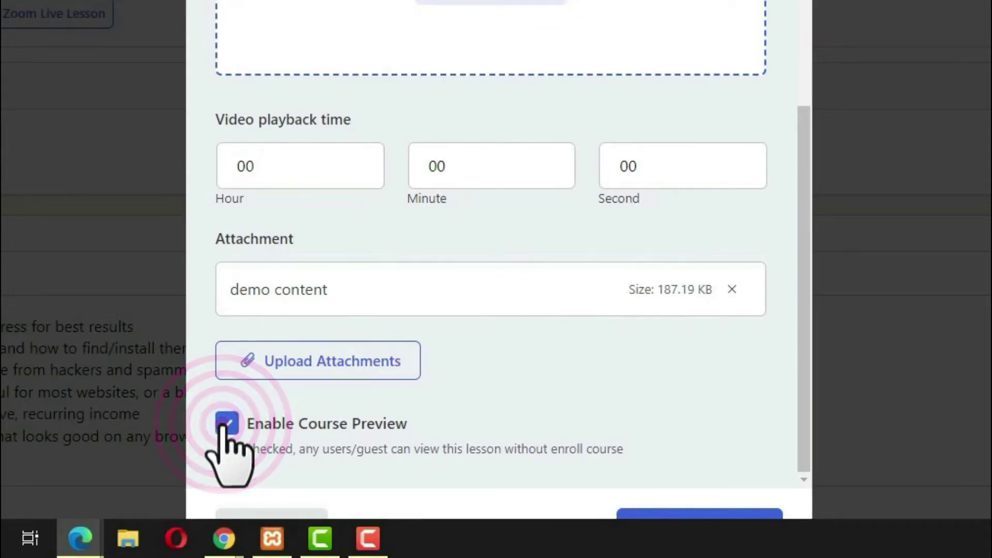
scroll(742, 443, down, 2)
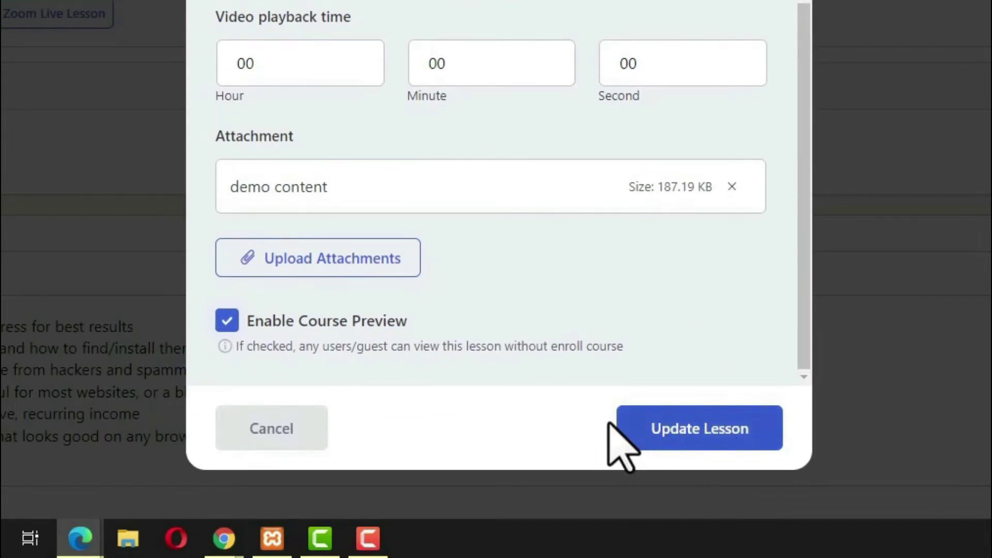
click(720, 429)
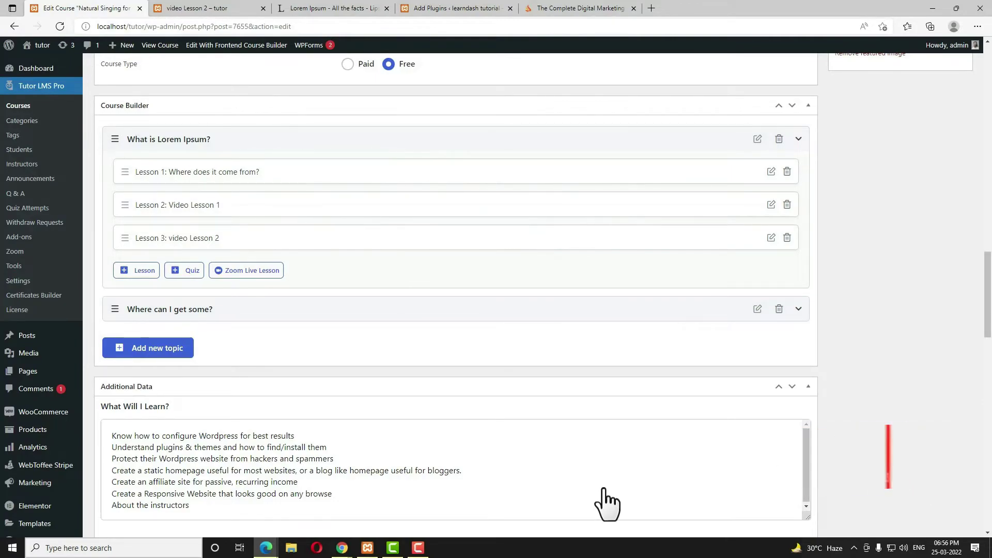
scroll(904, 334, up, 8)
scroll(907, 337, up, 7)
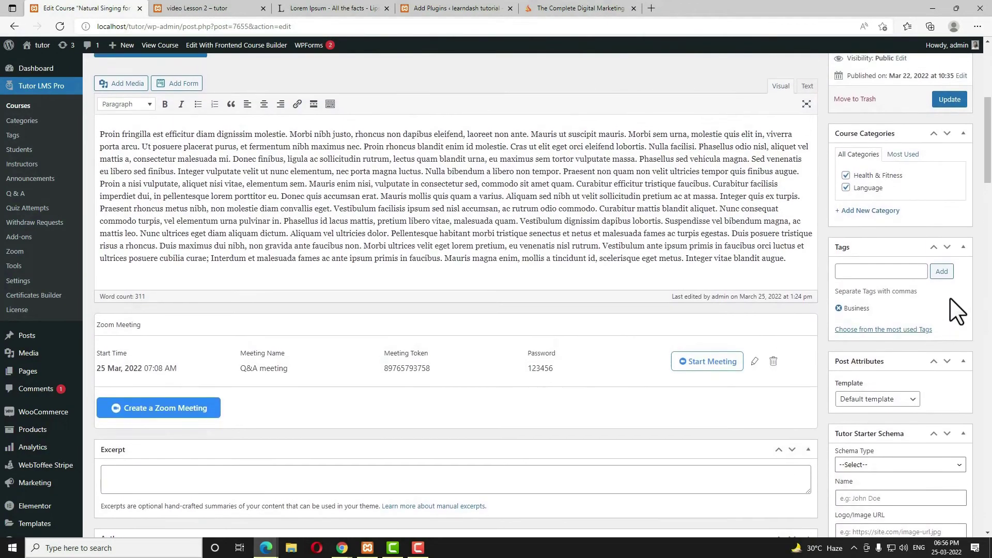
click(950, 100)
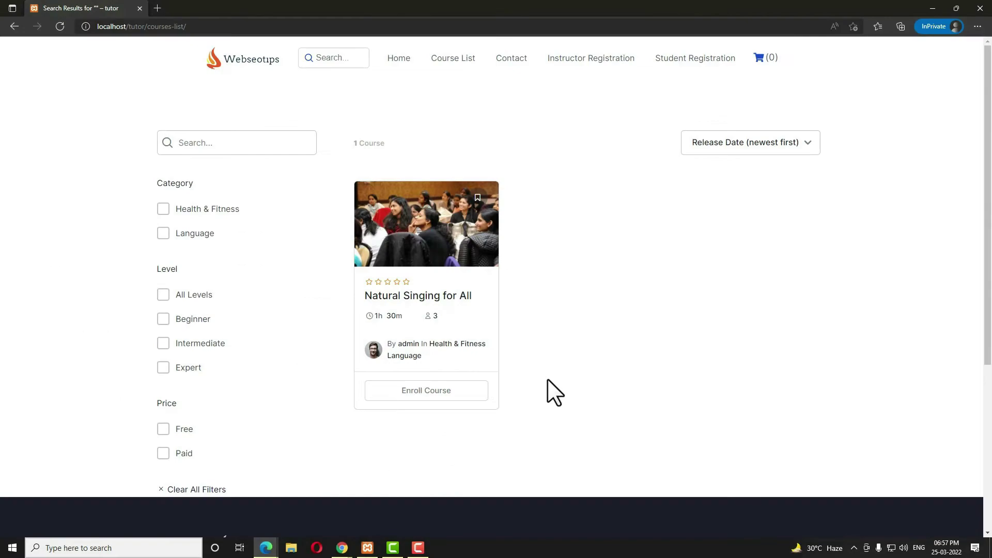
Open the Natural Singing for All curriculum and expand What is Lorem Ipsum? to see the eye icon
click(437, 294)
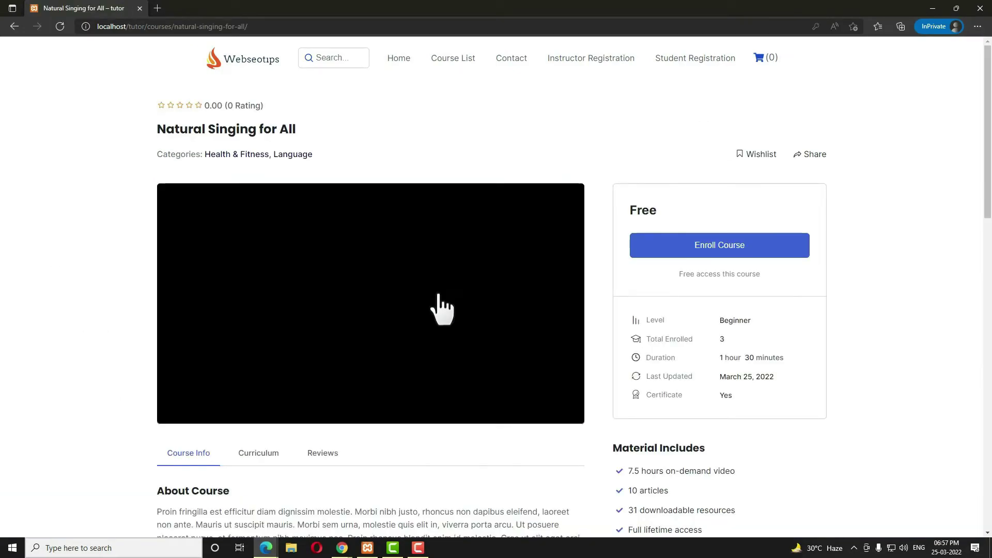
scroll(443, 310, down, 3)
click(268, 304)
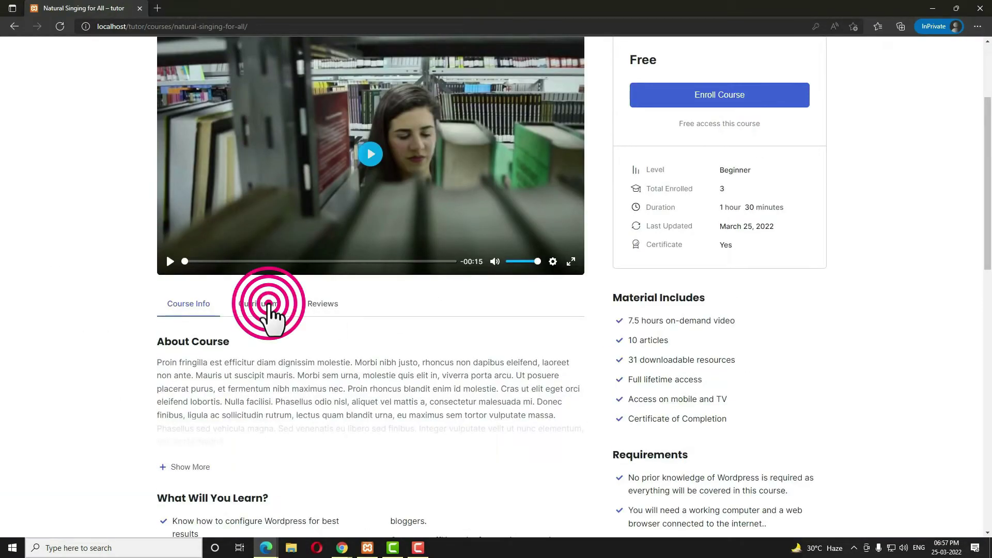
click(286, 377)
scroll(321, 380, down, 3)
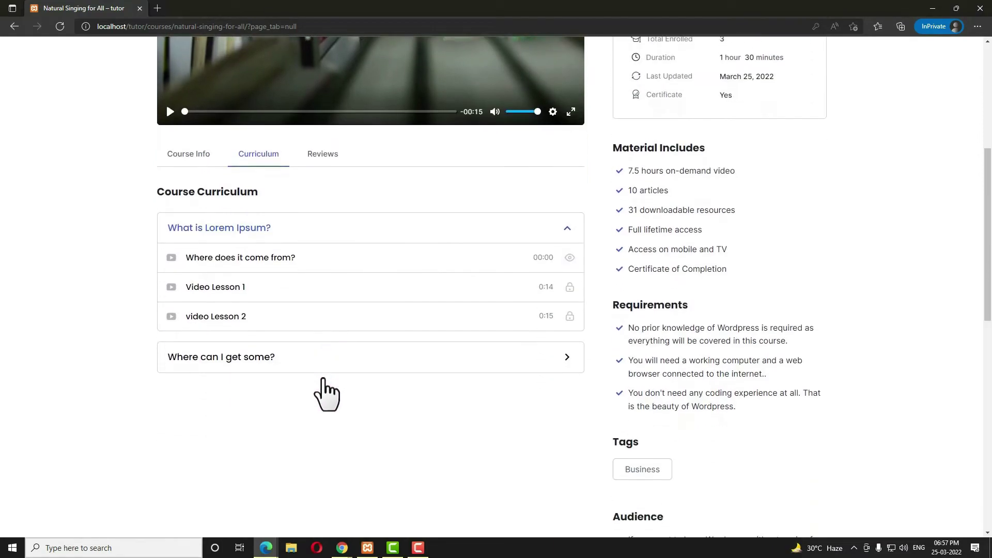